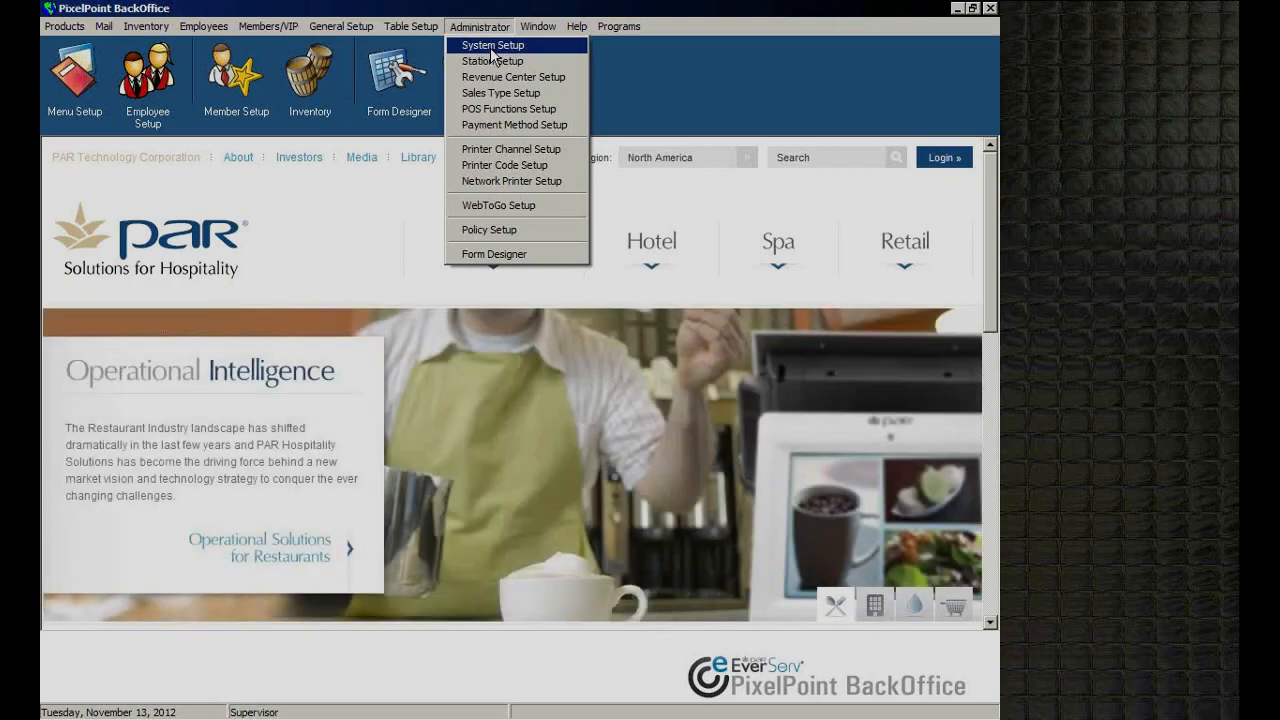
Step: Open System Setup and review the general system, tax, company information and POS report settings
click(492, 47)
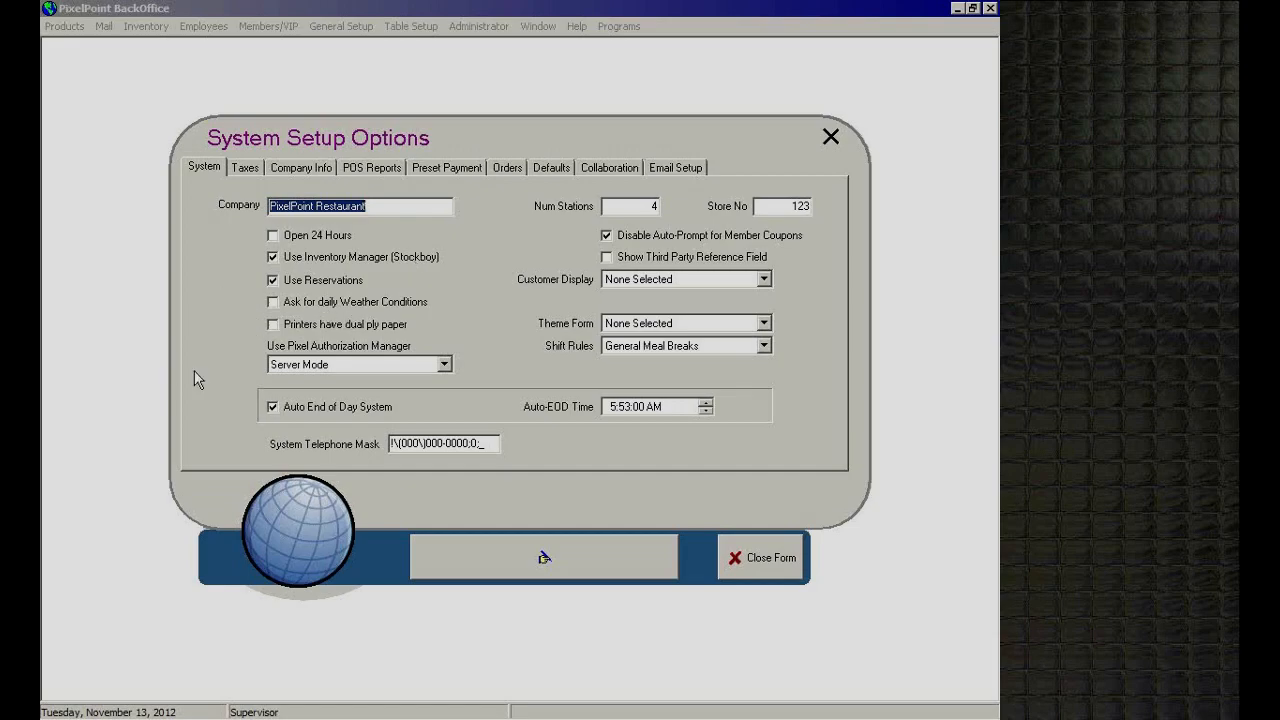
click(244, 170)
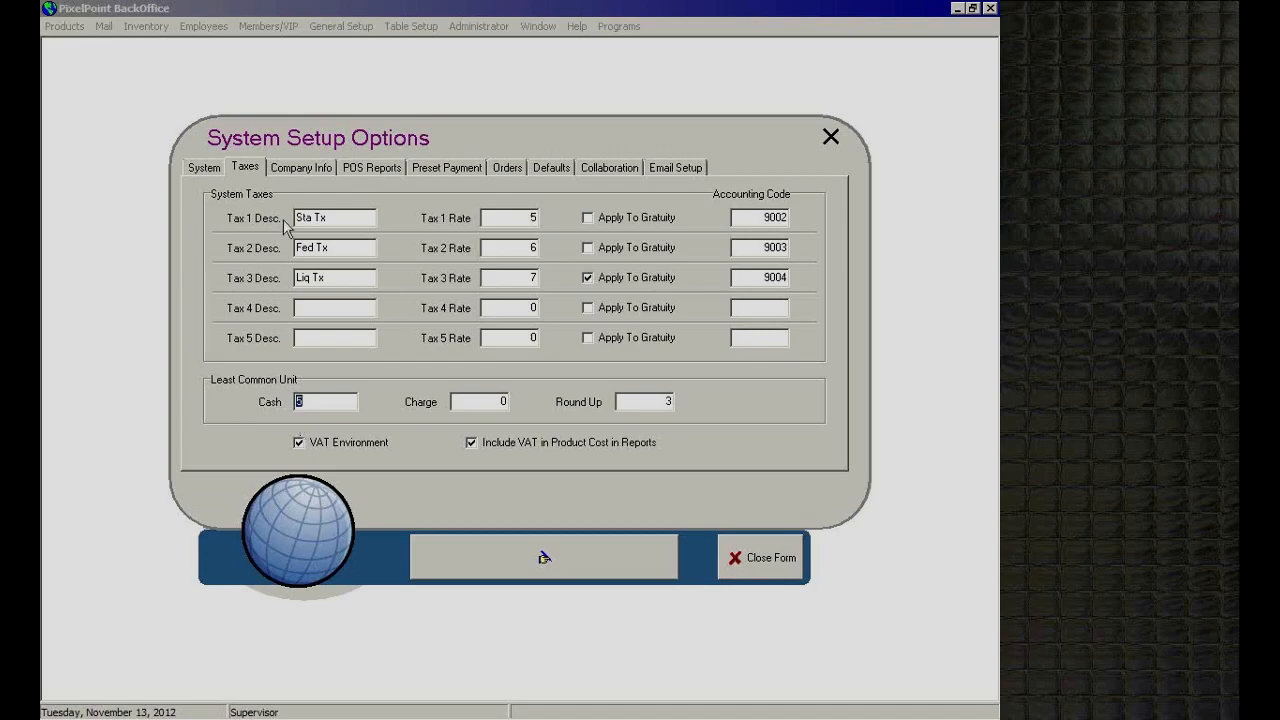
click(294, 168)
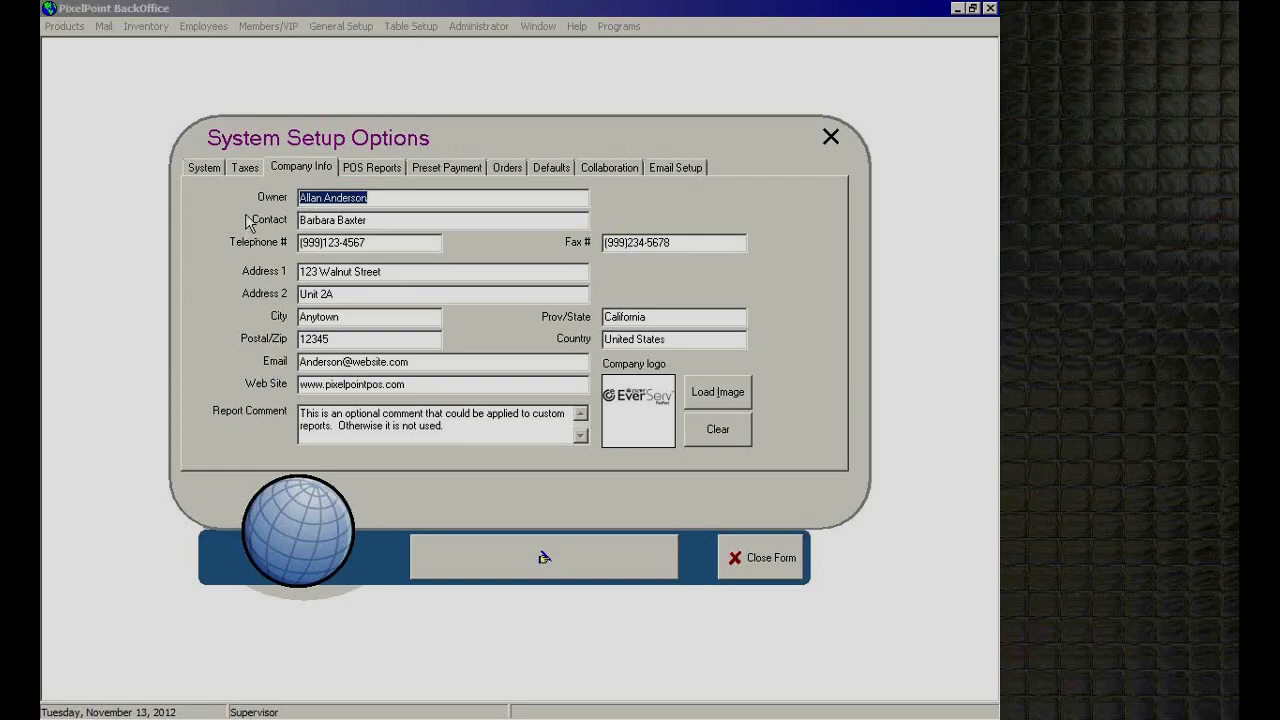
click(360, 172)
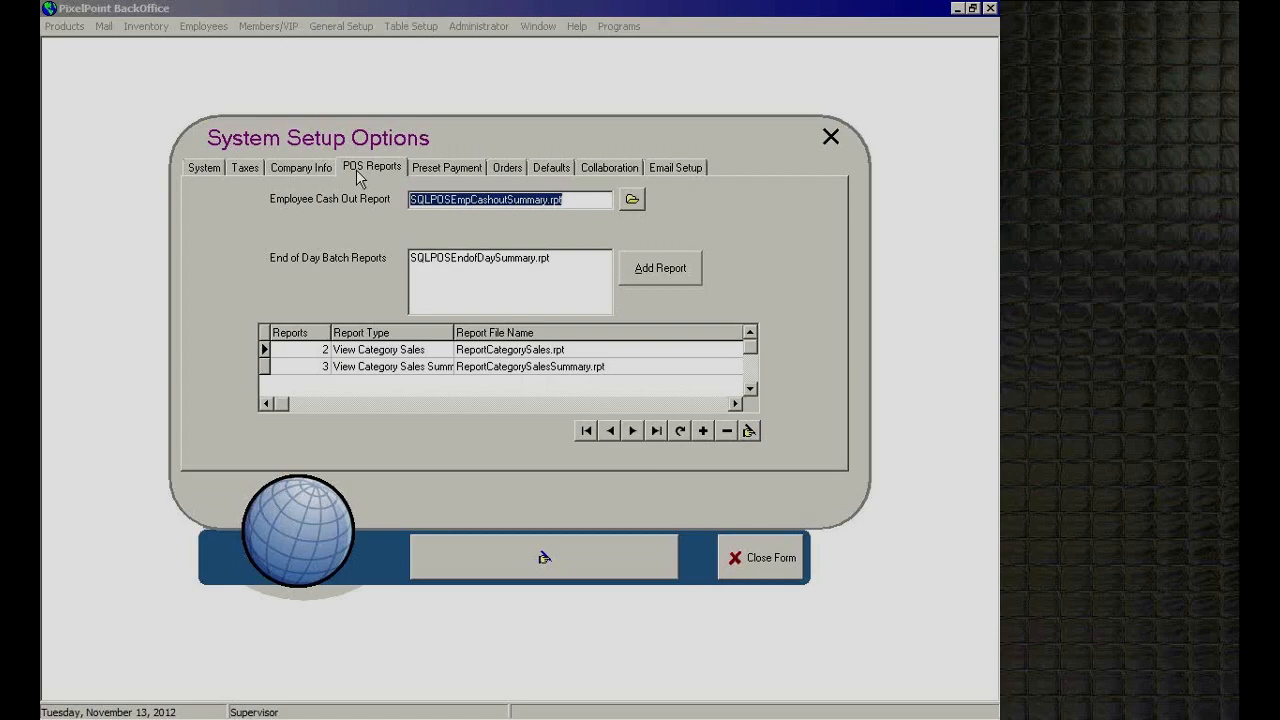
Step: Browse for an Employee Cash Out Report file, going up to the C: drive and into the PixelPOS folder
click(636, 201)
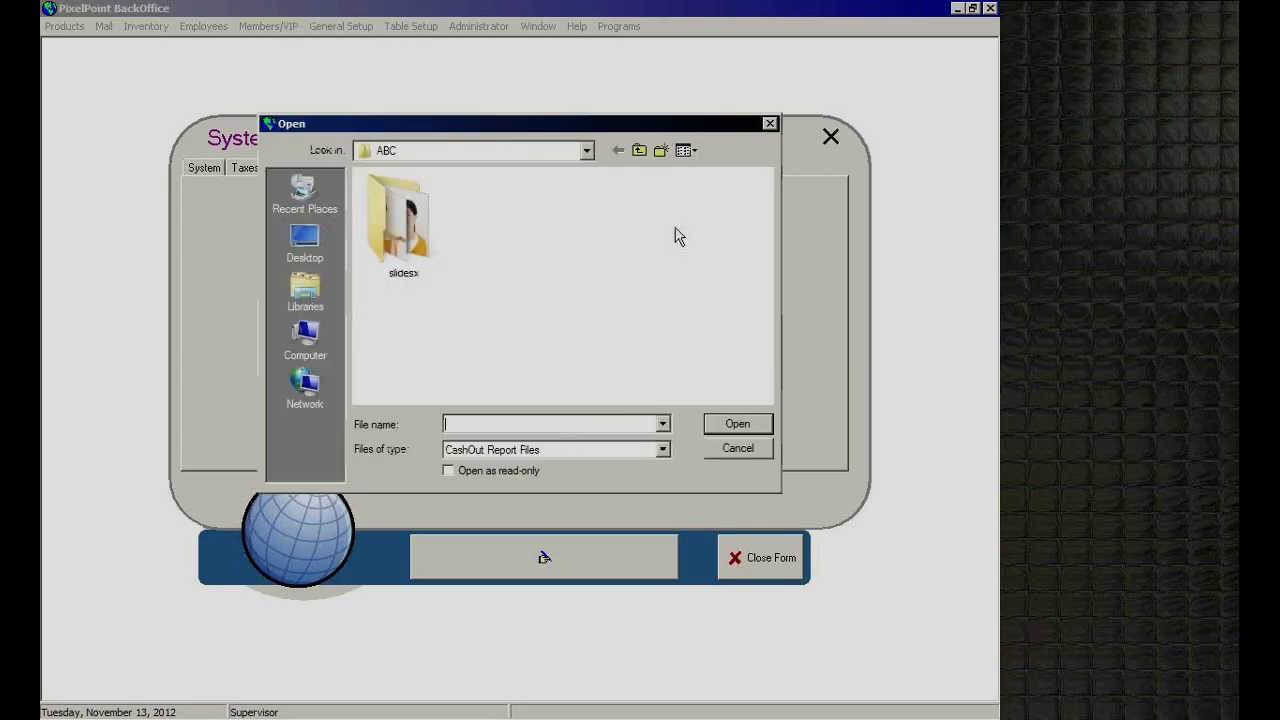
click(639, 151)
click(639, 151)
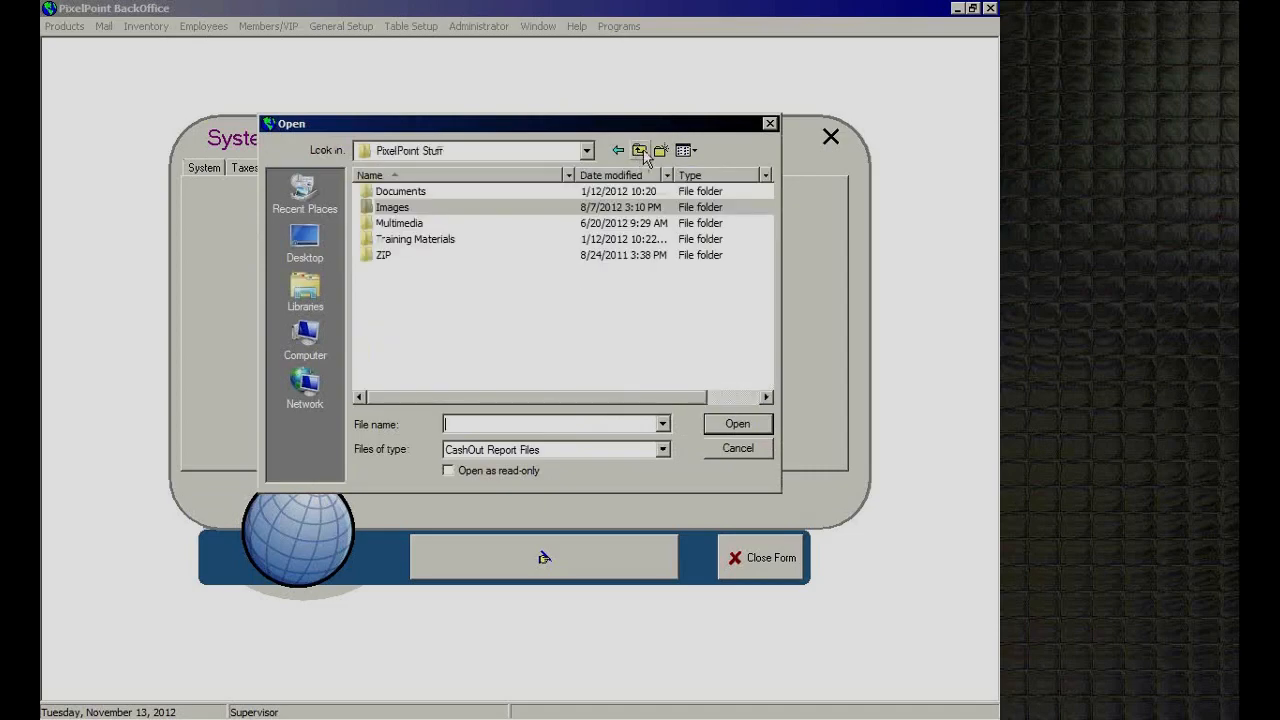
click(639, 151)
click(394, 383)
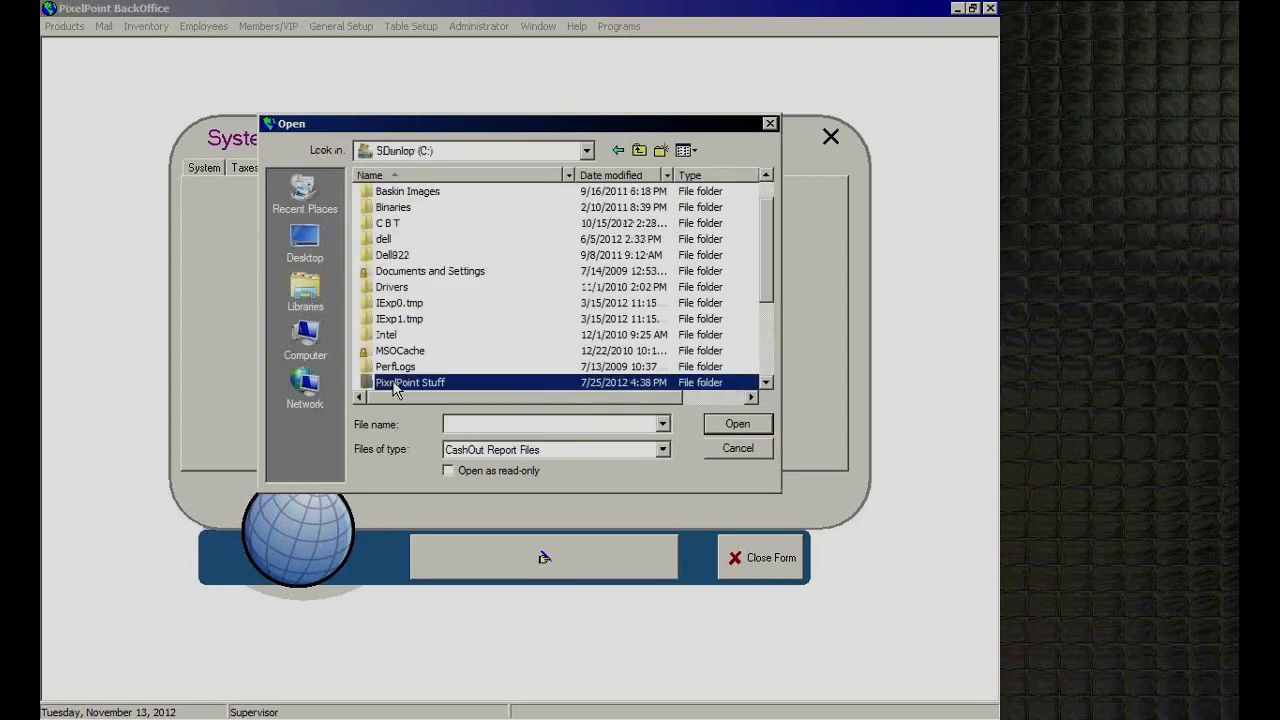
scroll(394, 383, down, 1)
double_click(396, 362)
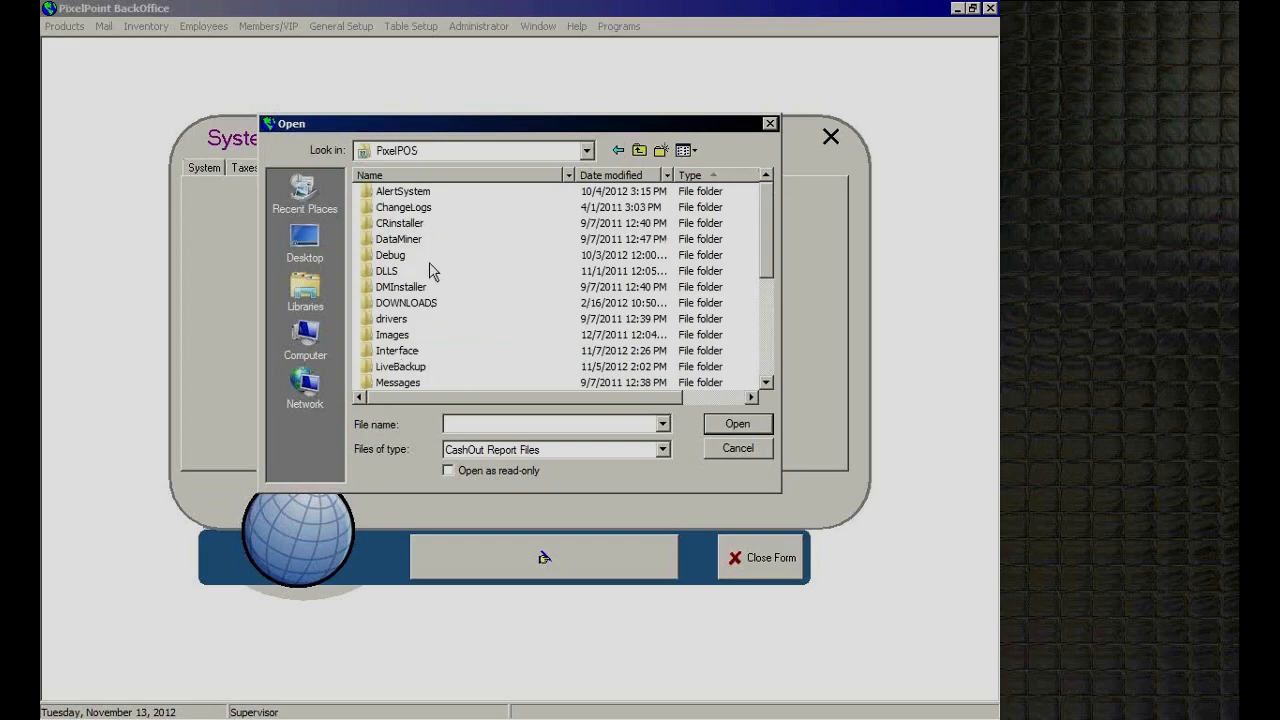
Step: Open the PixelReports folder inside PixelPOS and look through the available cash out report files
click(440, 303)
scroll(443, 303, down, 4)
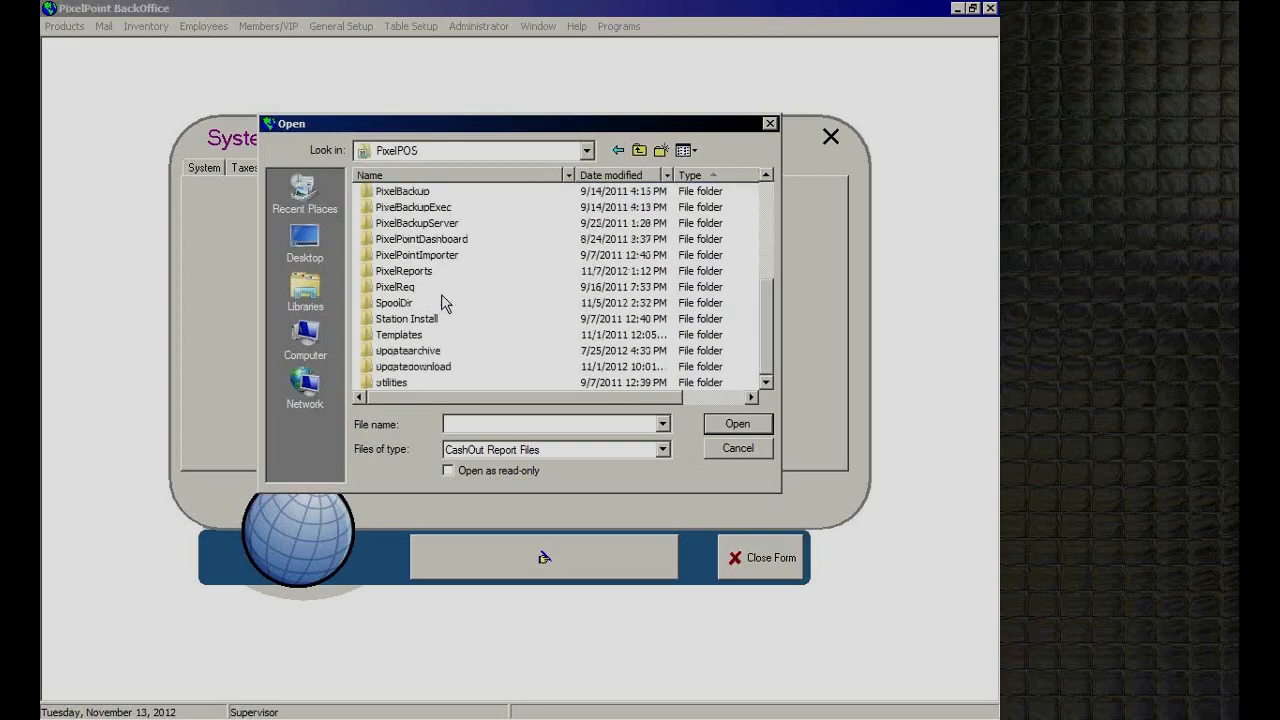
click(410, 275)
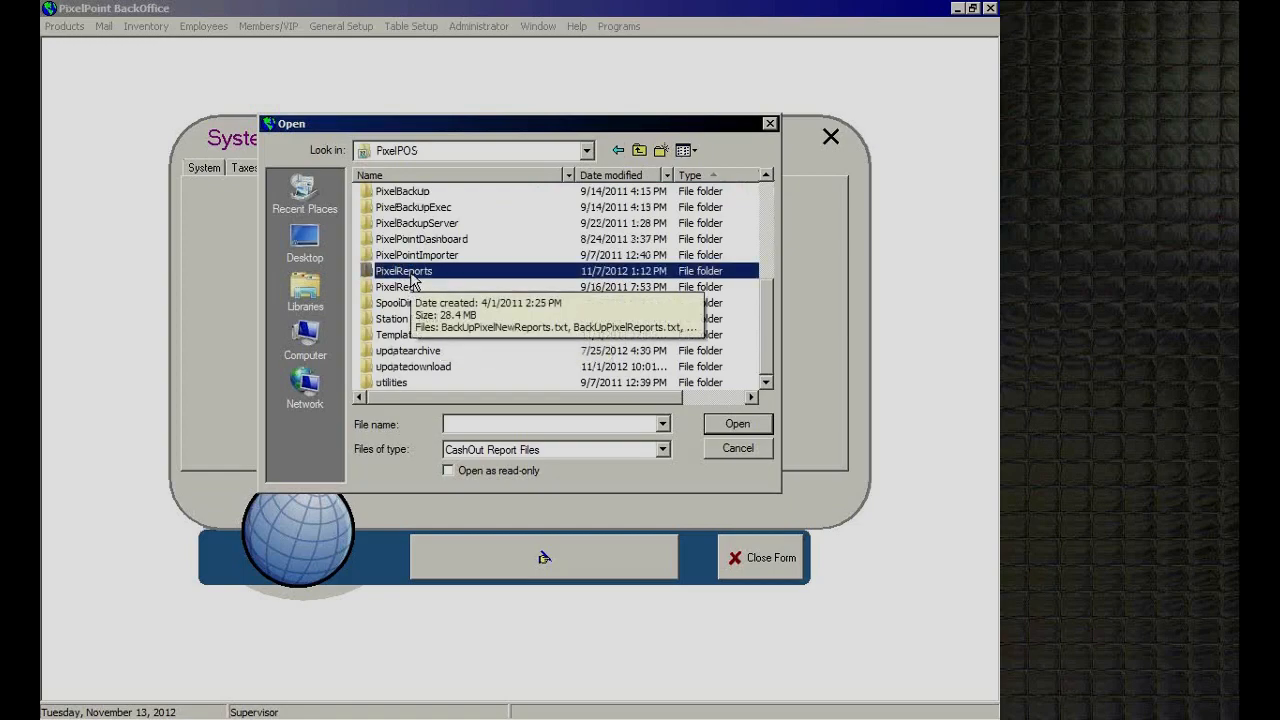
double_click(410, 279)
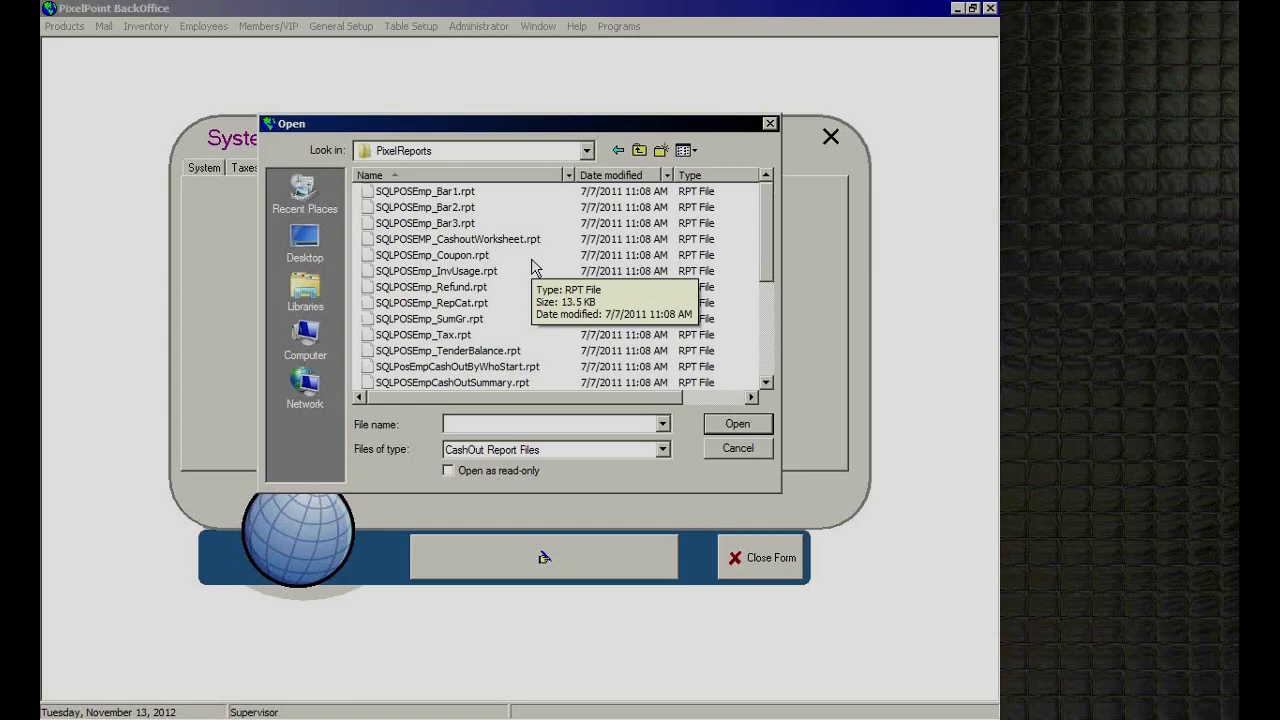
mouse_move(766, 251)
mouse_down()
mouse_move(766, 318)
mouse_move(762, 236)
mouse_up()
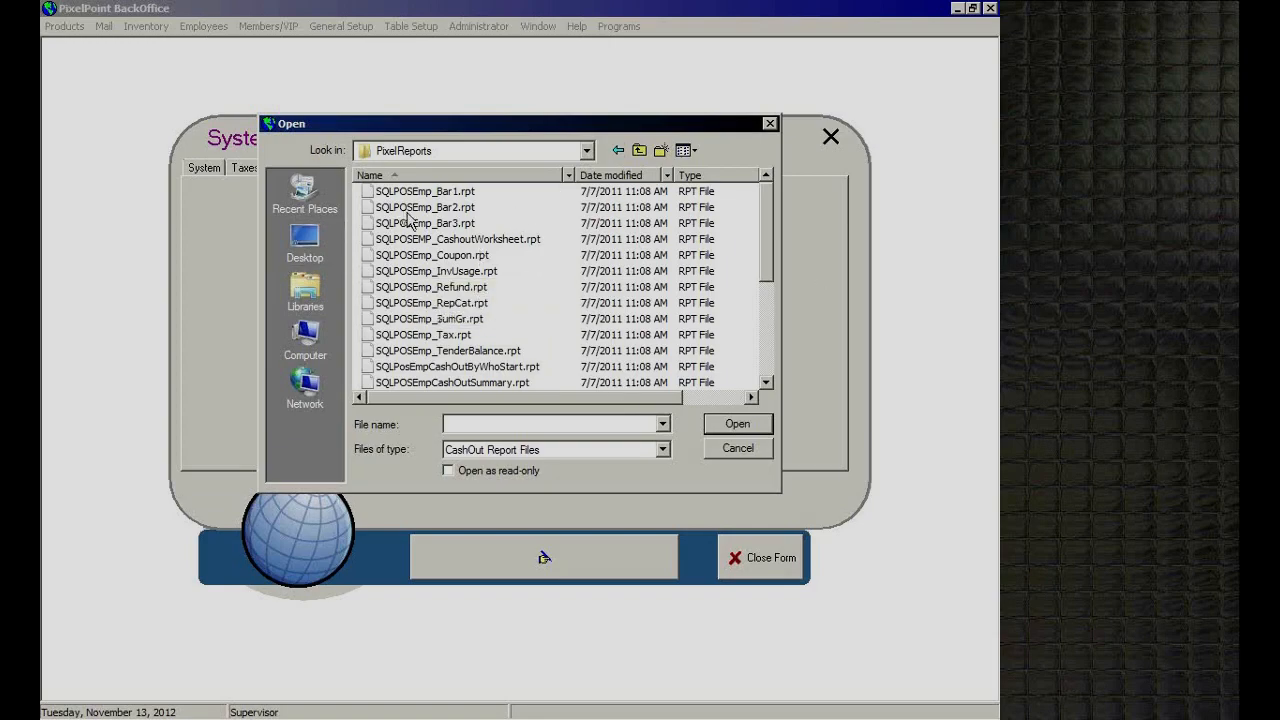
drag(774, 265, 763, 236)
Step: Select SQLPOSEmp_Refund.rpt, SQLPOSEmp_Bar3.rpt and SQLPOSEmp_Bar1.rpt together, and cancel the file selection
click(440, 287)
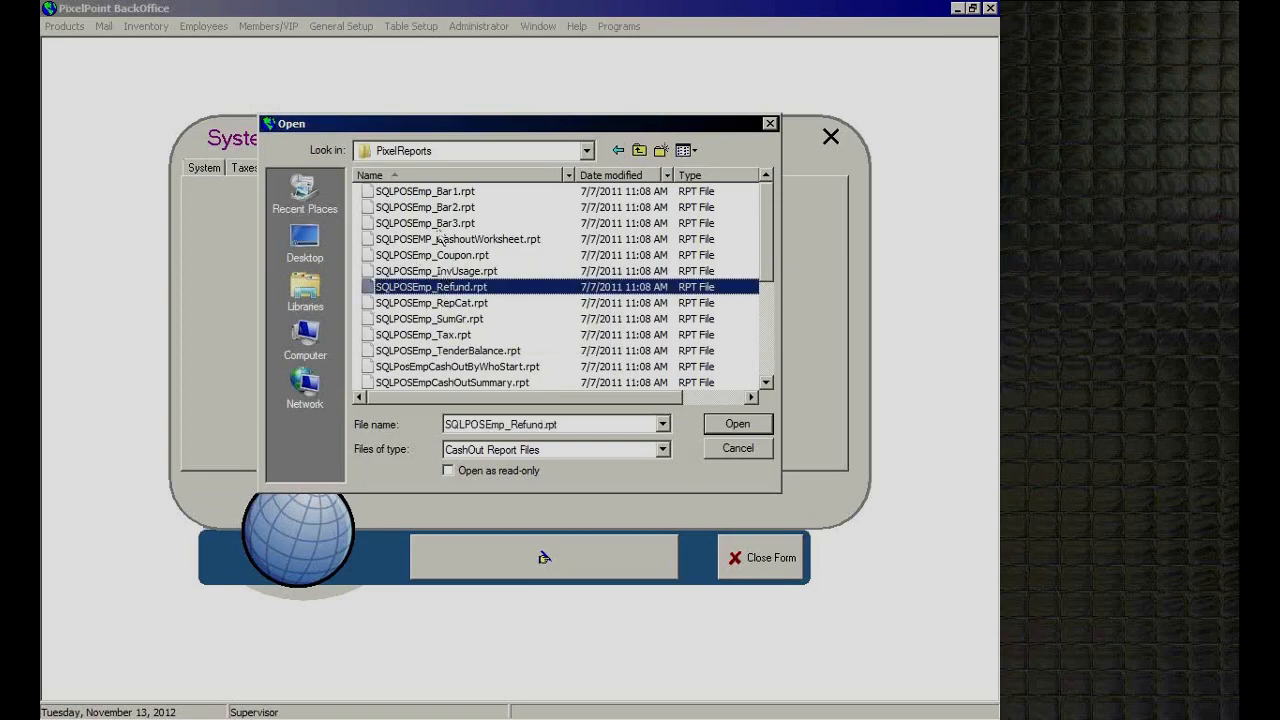
ctrl+click(437, 223)
ctrl+click(435, 191)
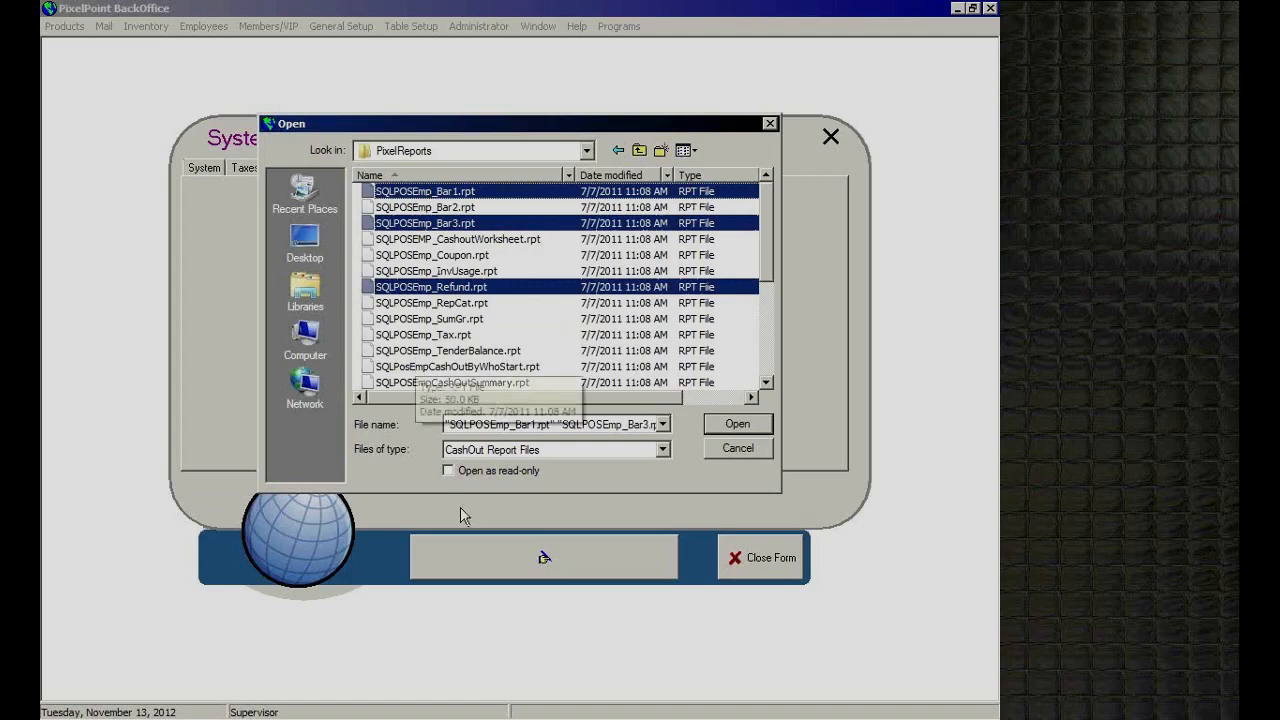
click(736, 448)
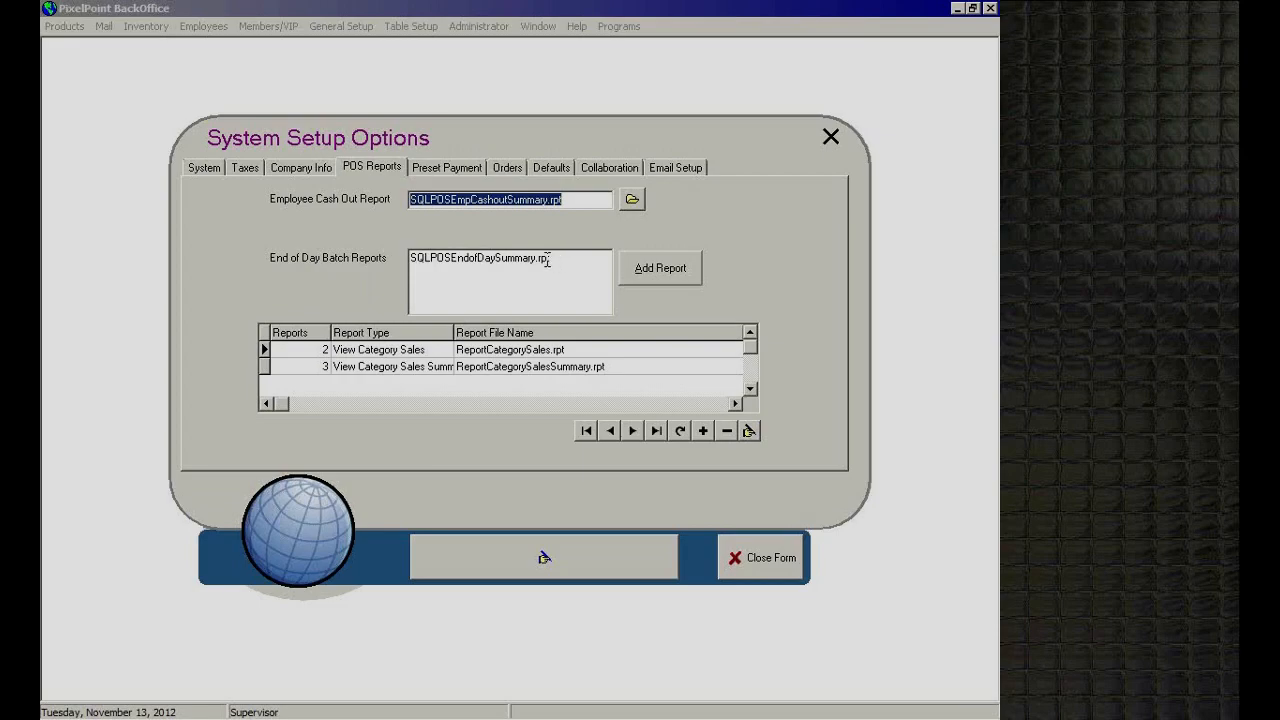
Step: Examine the End of Day Batch Reports entries and the line beneath them, and review the preset payment and tender balancing settings
drag(551, 260, 529, 260)
click(424, 264)
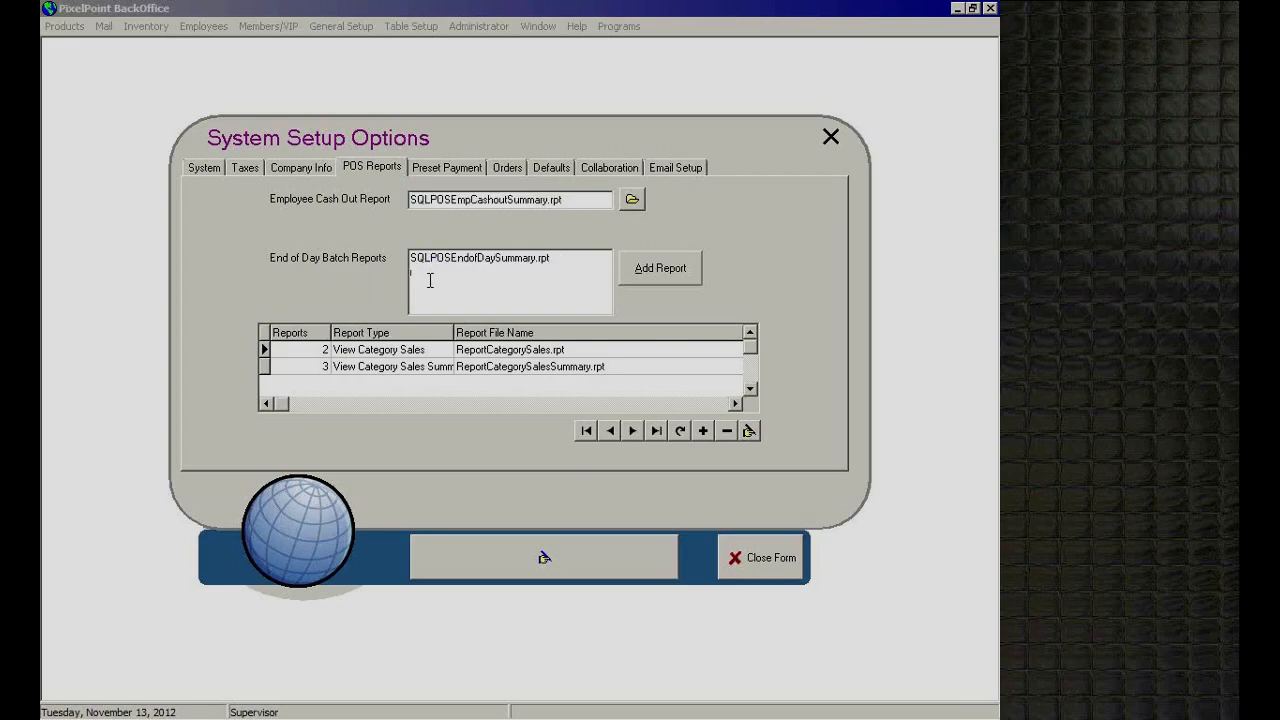
click(417, 282)
click(449, 174)
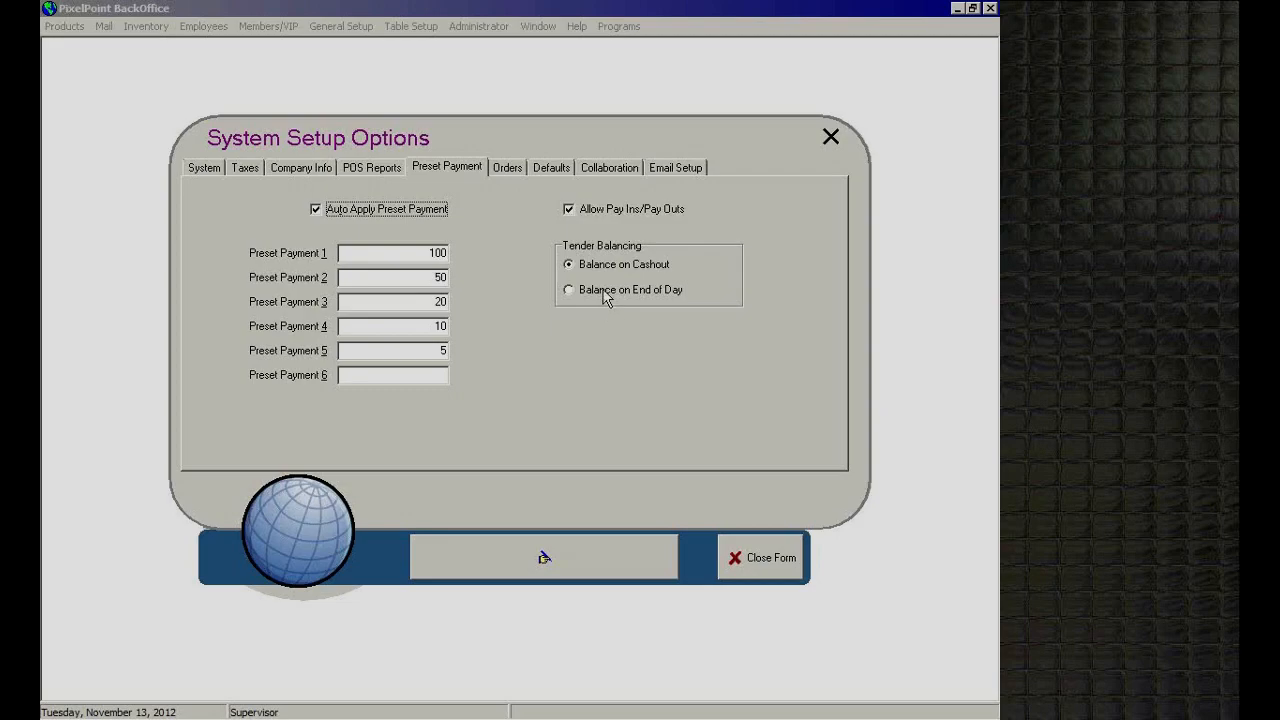
Step: Review the order settings, including the Calculate Gratuity choices, the list of courses and the Appetizer course prefix
click(505, 170)
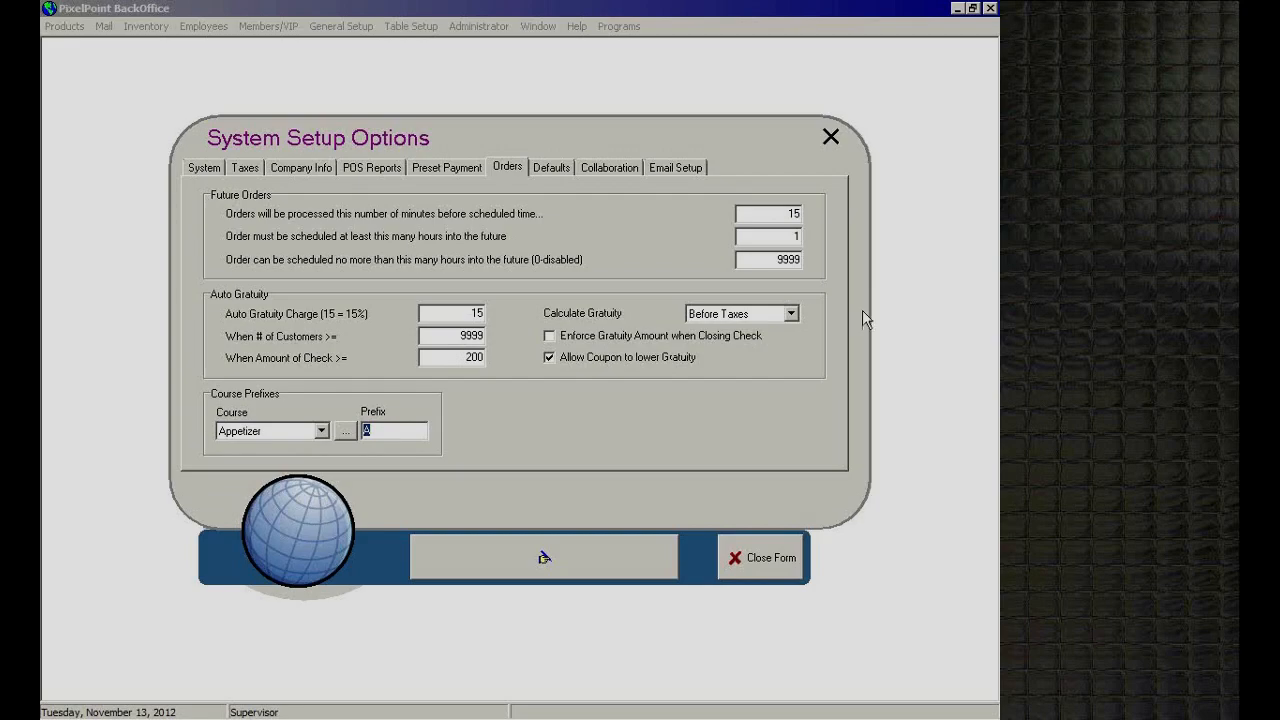
click(791, 316)
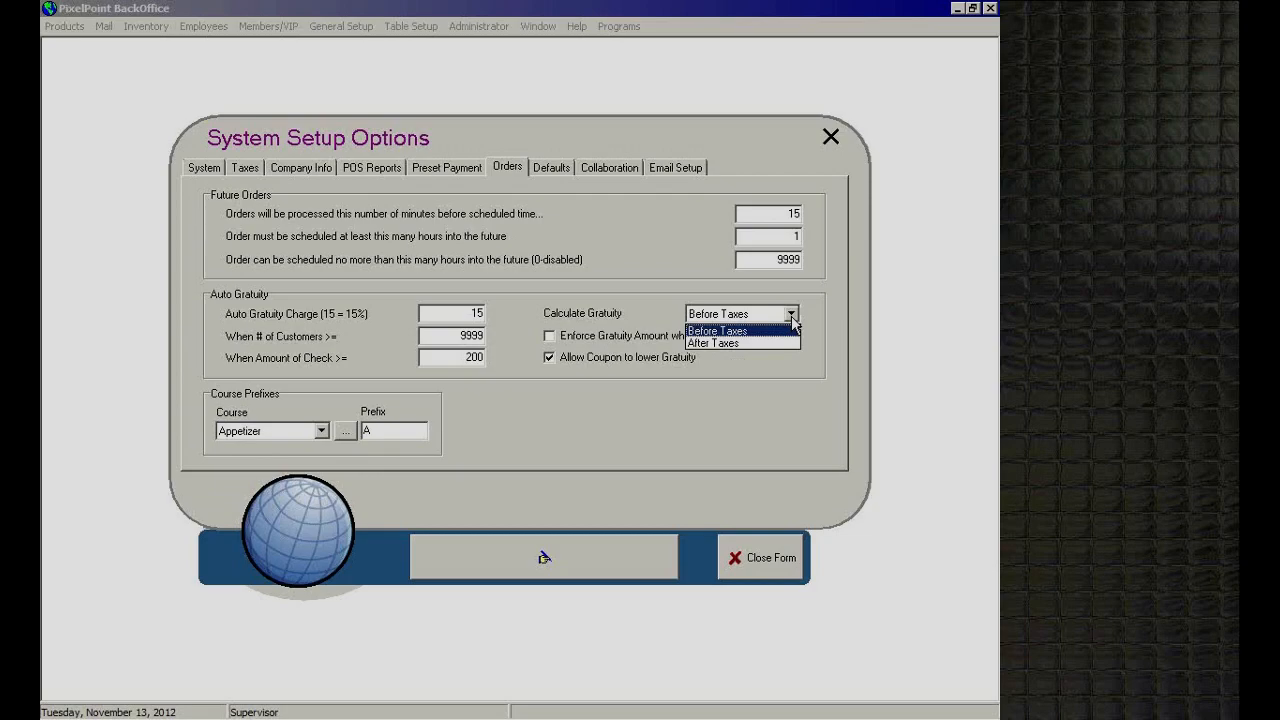
click(792, 318)
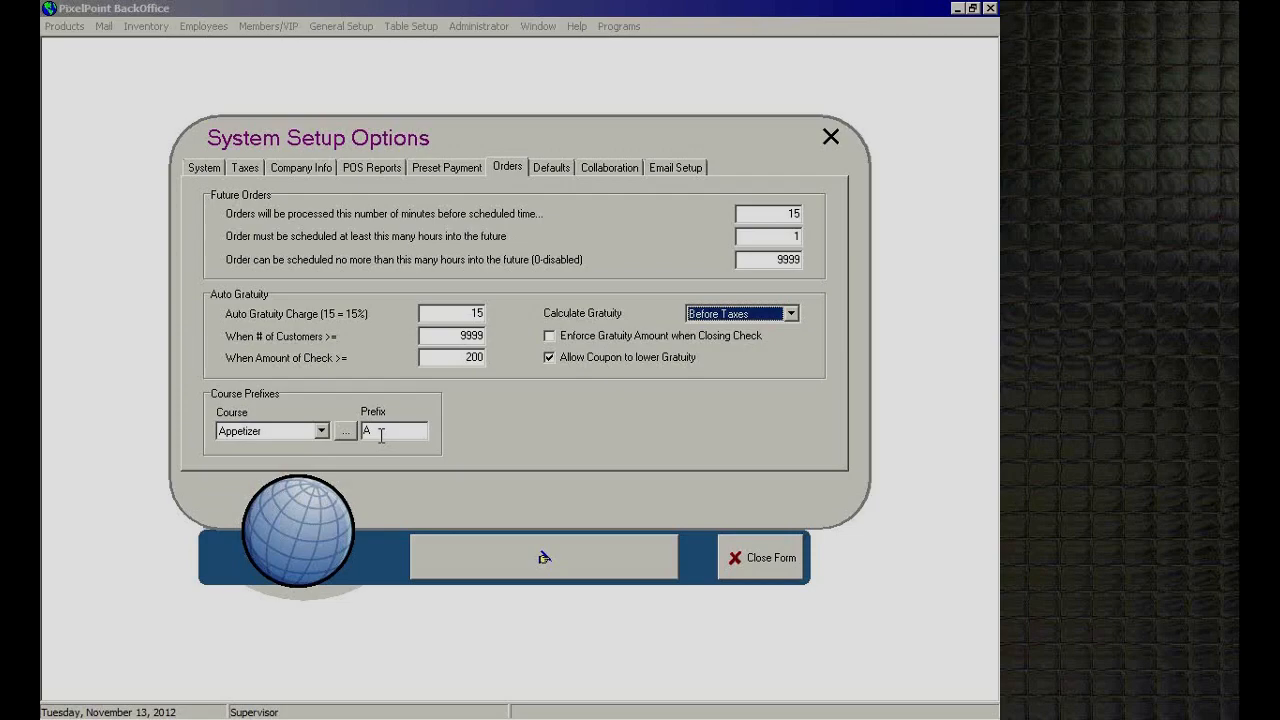
click(321, 431)
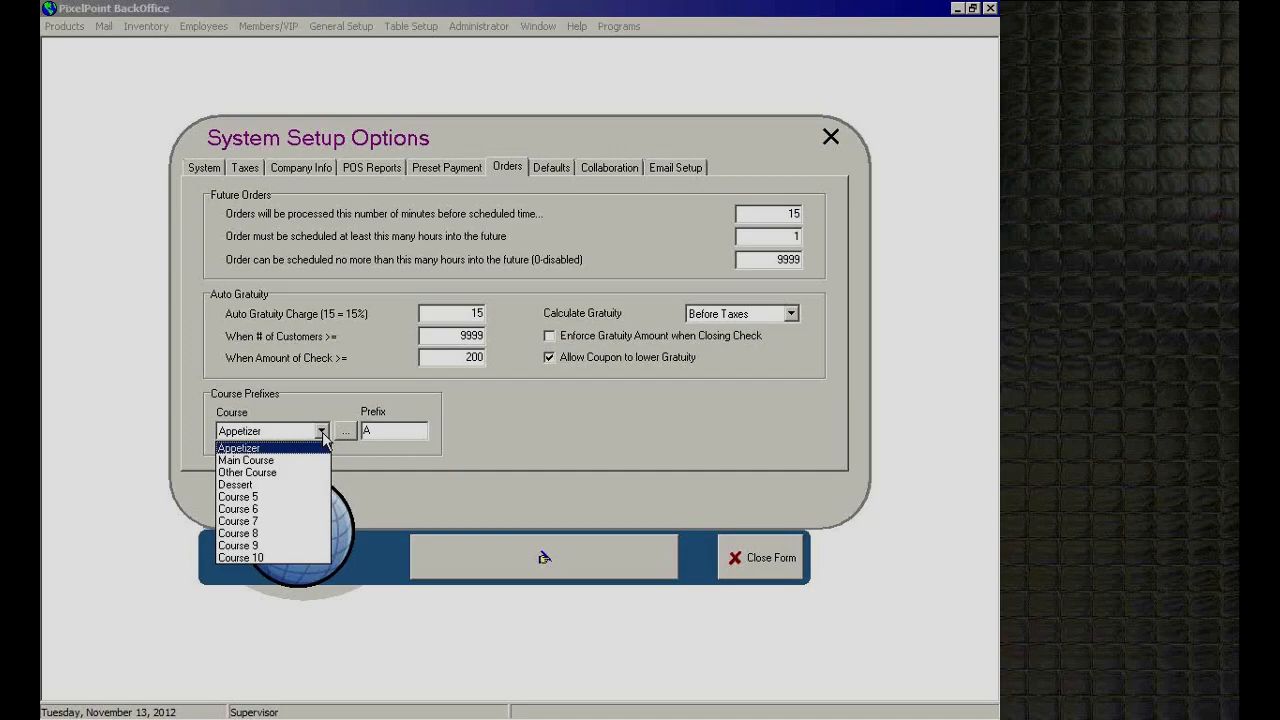
click(501, 436)
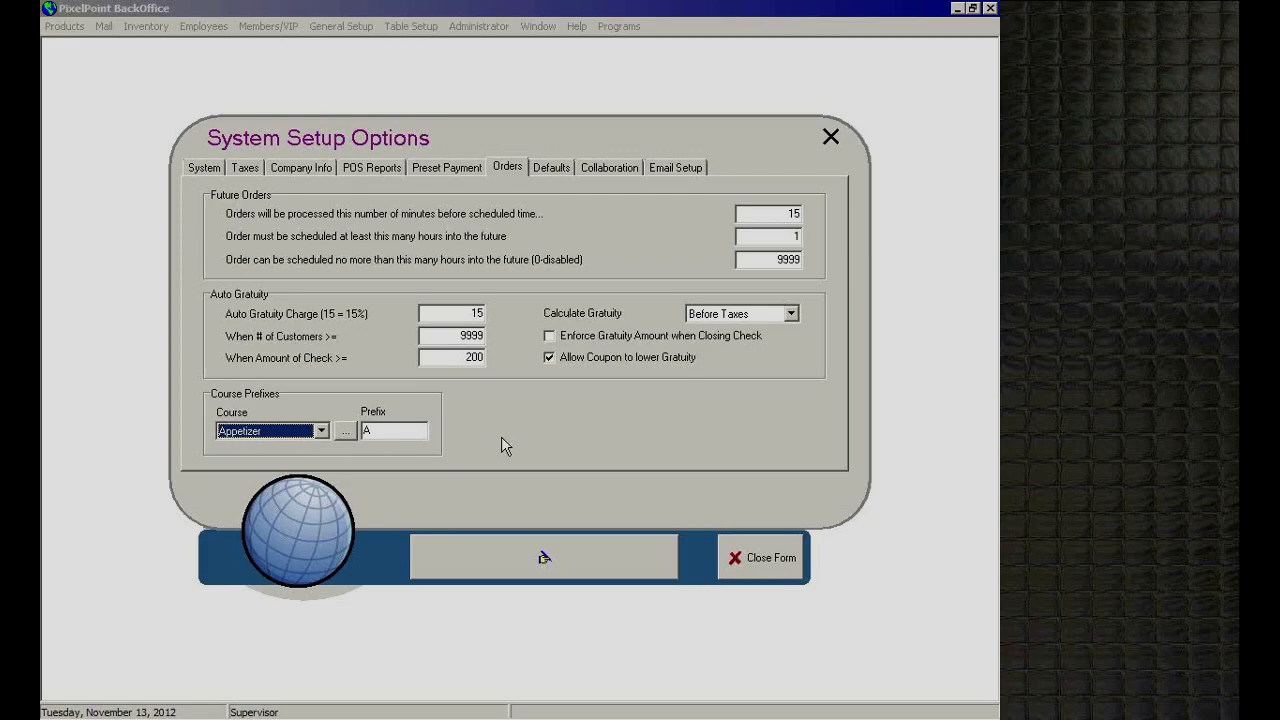
click(409, 436)
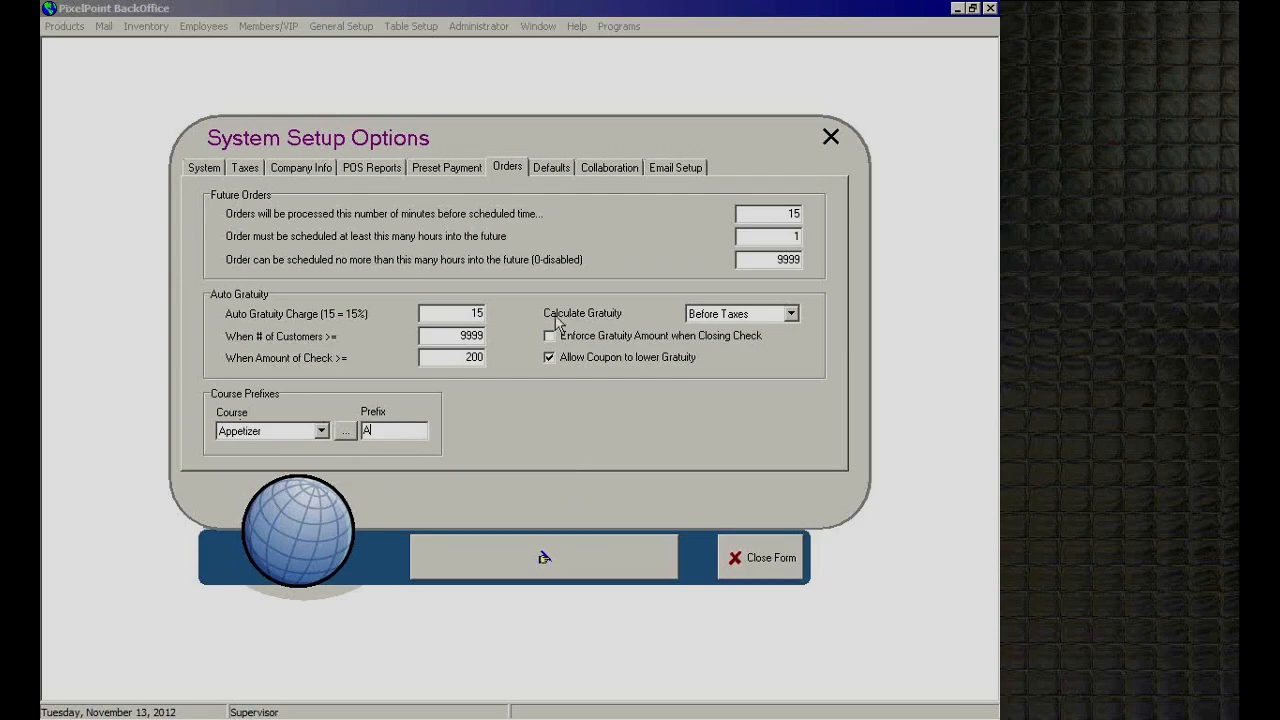
Step: Review the default split comment and seating settings and the collaboration settings, and close System Setup Options
click(542, 172)
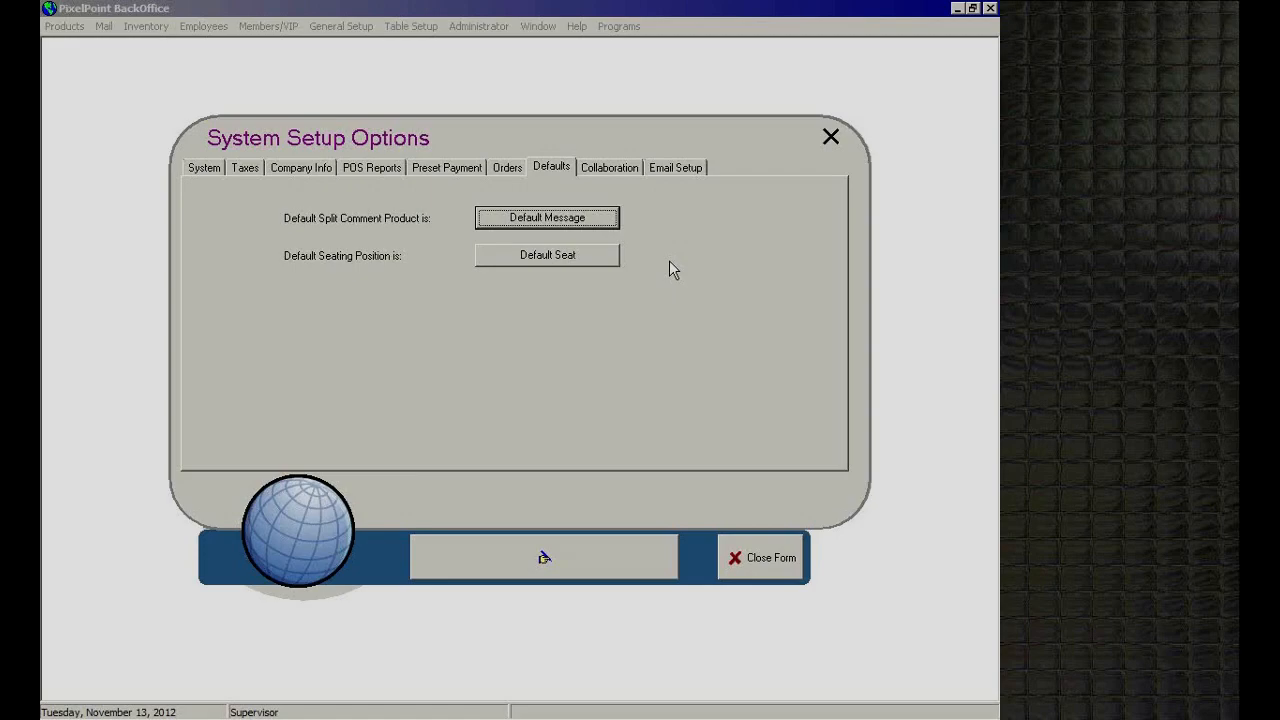
click(612, 168)
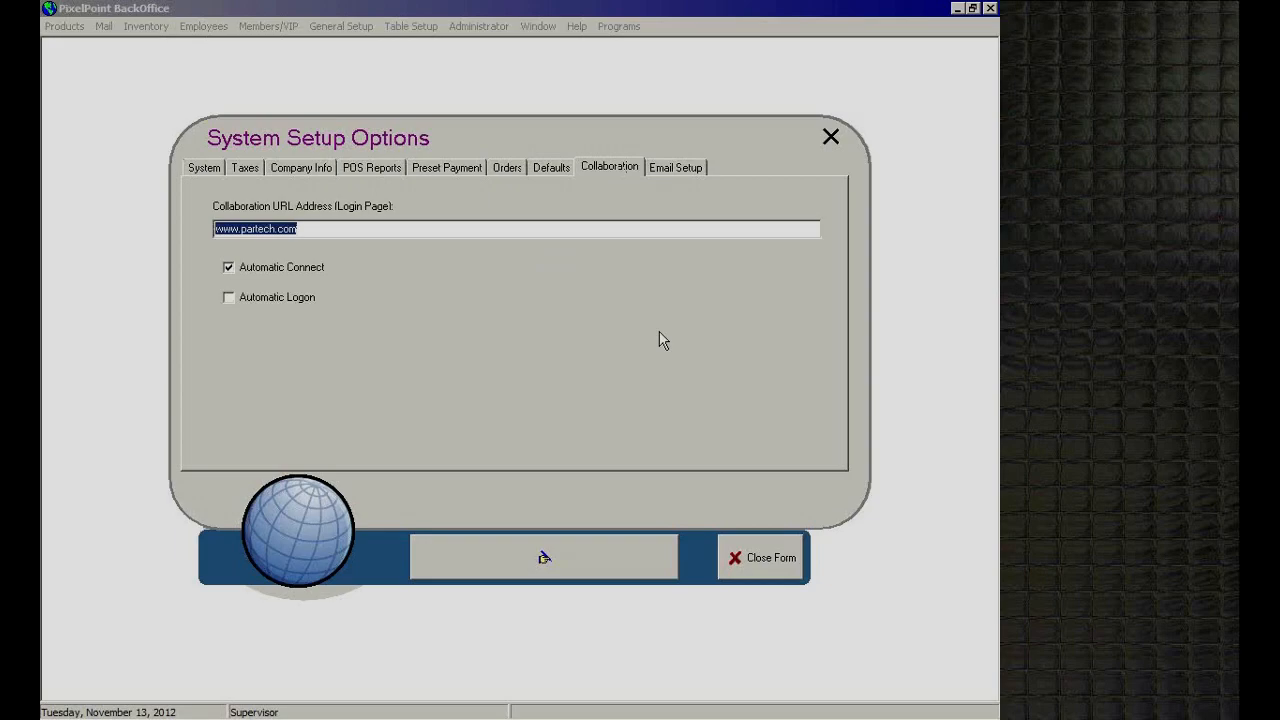
click(742, 570)
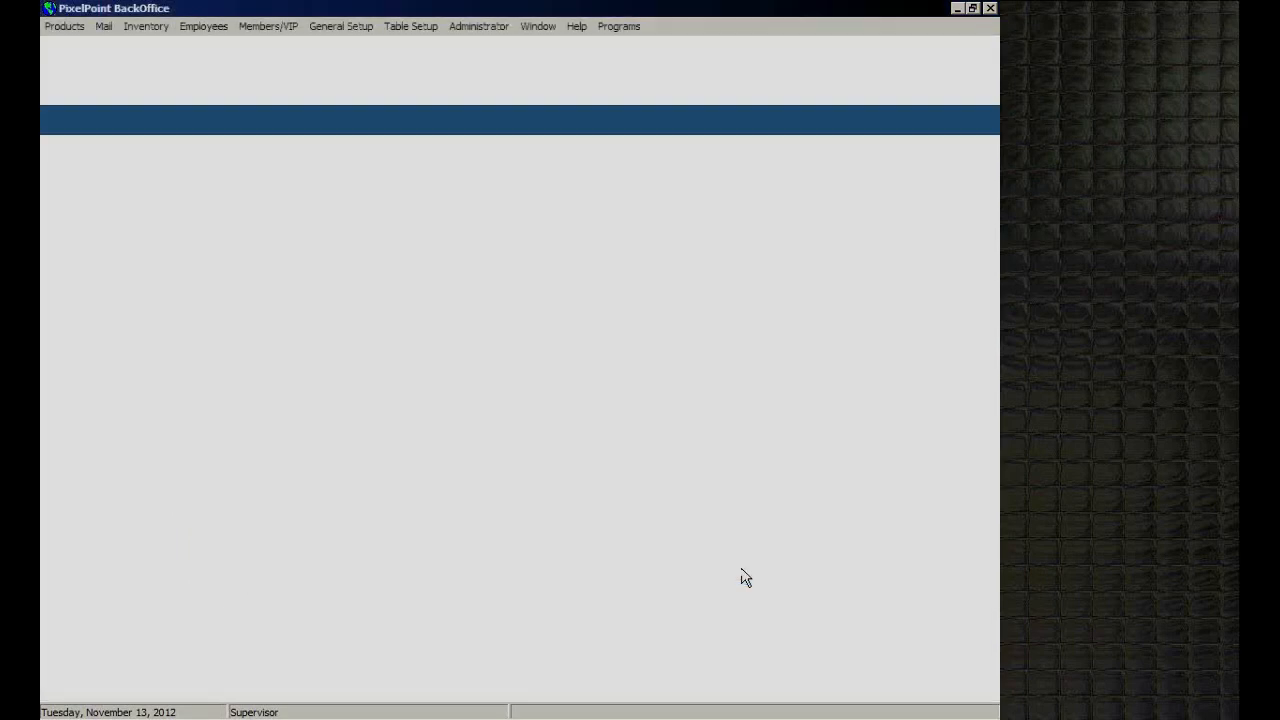